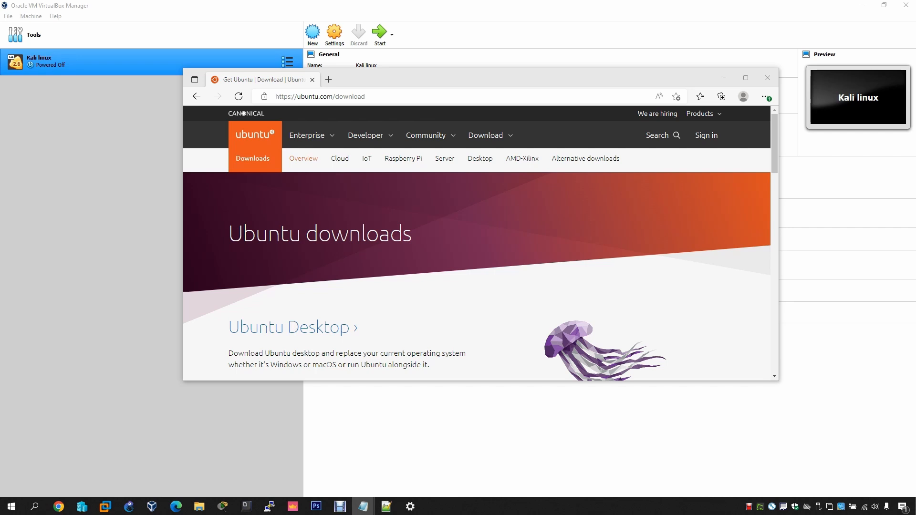
Start downloading the Ubuntu 22.04 LTS desktop image from the Ubuntu website, then cancel the download and minimize the browser.
{"action": "left_click", "coordinate": [496, 136]}
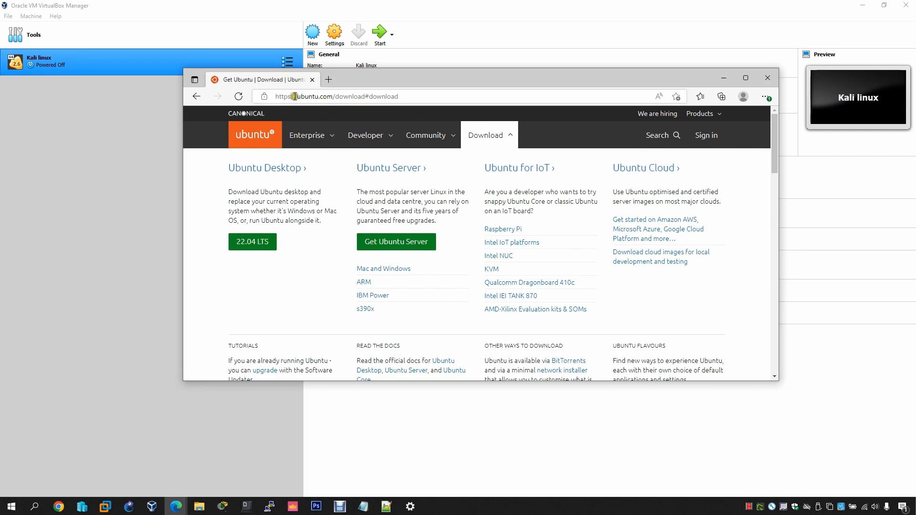
{"action": "left_click_drag", "start_coordinate": [294, 96], "coordinate": [333, 96]}
{"action": "left_click", "coordinate": [248, 297]}
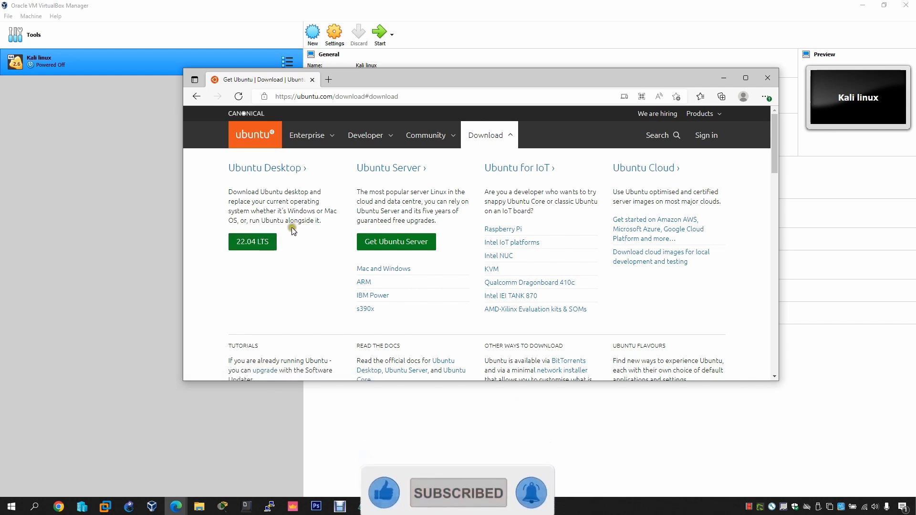
{"action": "left_click", "coordinate": [249, 244]}
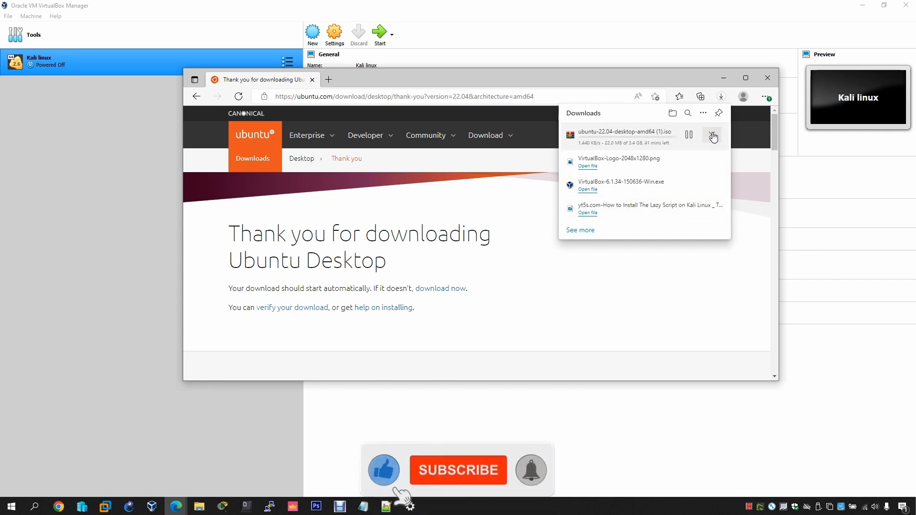
{"action": "left_click", "coordinate": [713, 137]}
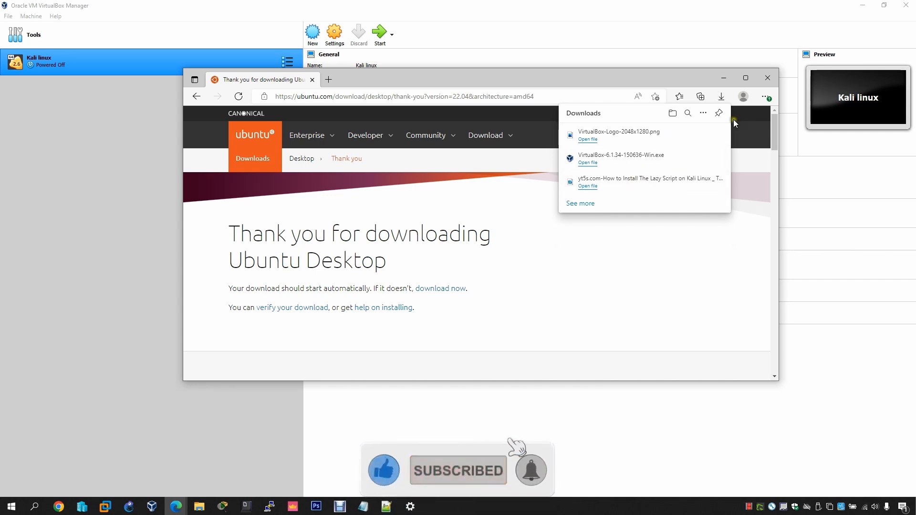
{"action": "left_click", "coordinate": [725, 79]}
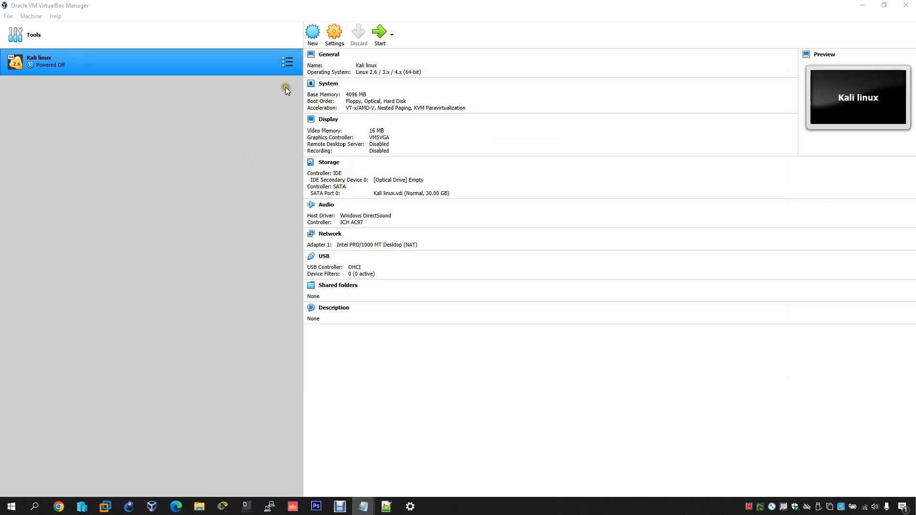
Start a new virtual machine named ubuntu with type Linux and version Ubuntu (64-bit), keeping the default machine folder.
{"action": "left_click", "coordinate": [312, 34]}
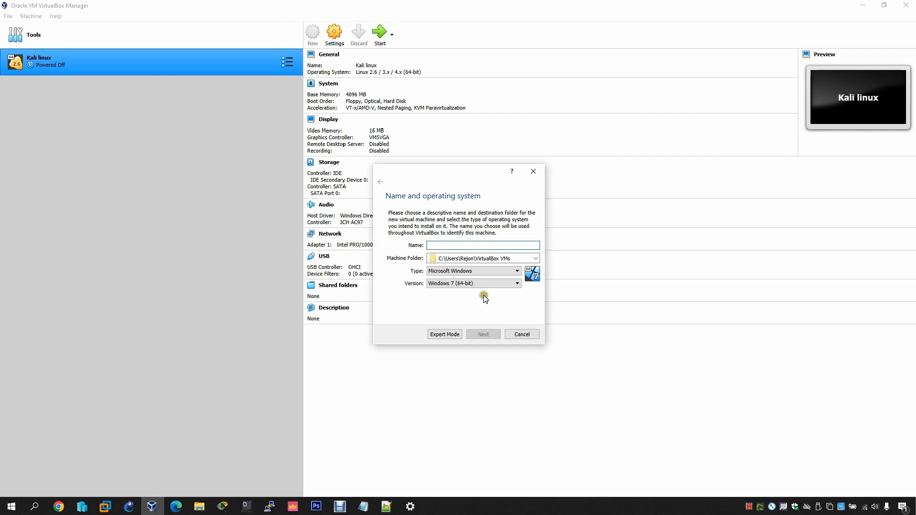
{"action": "left_click", "coordinate": [469, 244]}
{"action": "type", "text": "ubuntu"}
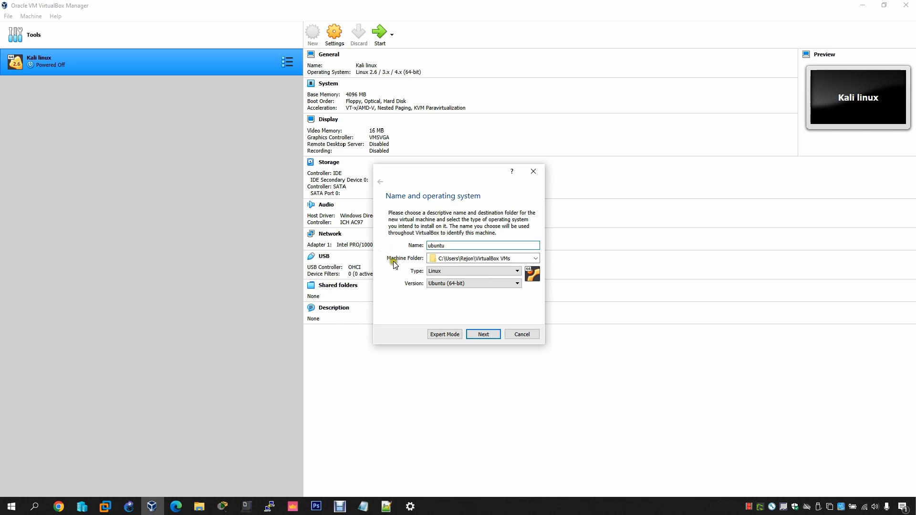
{"action": "left_click", "coordinate": [536, 262]}
{"action": "left_click", "coordinate": [394, 288]}
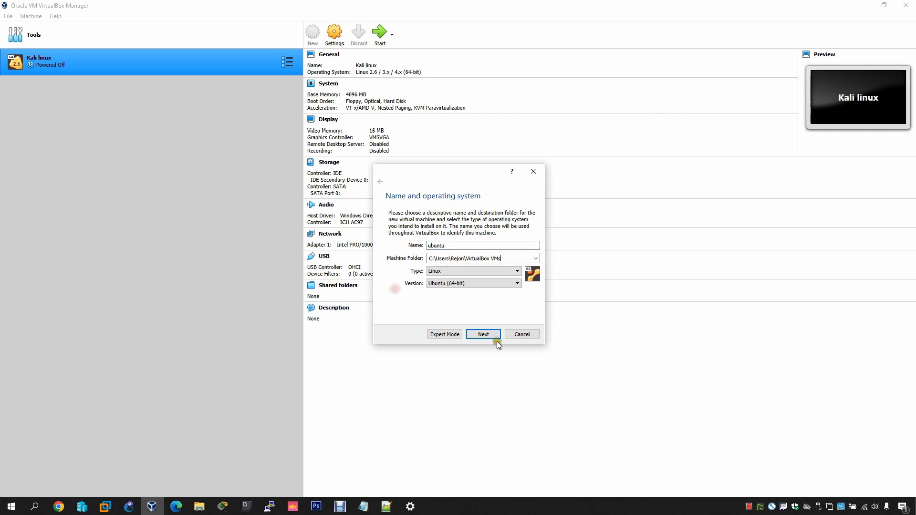
{"action": "left_click", "coordinate": [483, 333]}
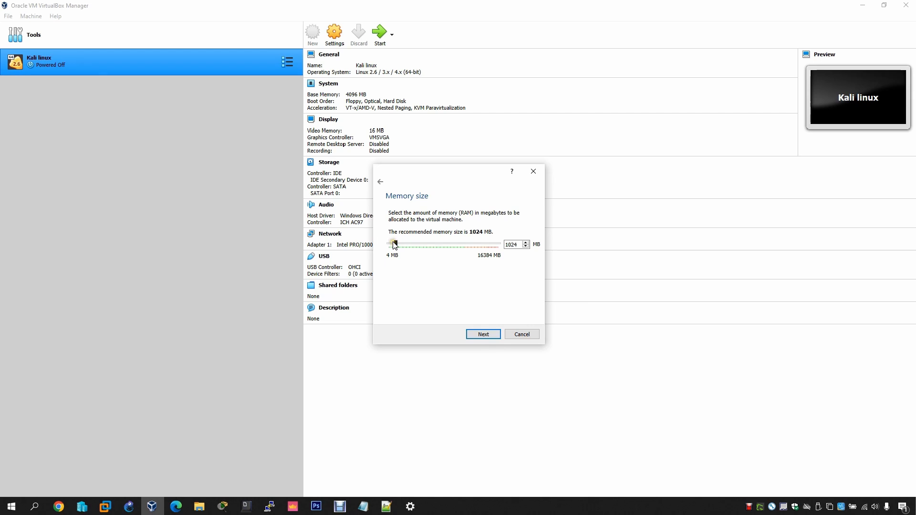
Allocate 4096 MB of memory to the new machine and choose to create a virtual hard disk now.
{"action": "left_click_drag", "start_coordinate": [395, 244], "coordinate": [416, 244]}
{"action": "left_click", "coordinate": [483, 335]}
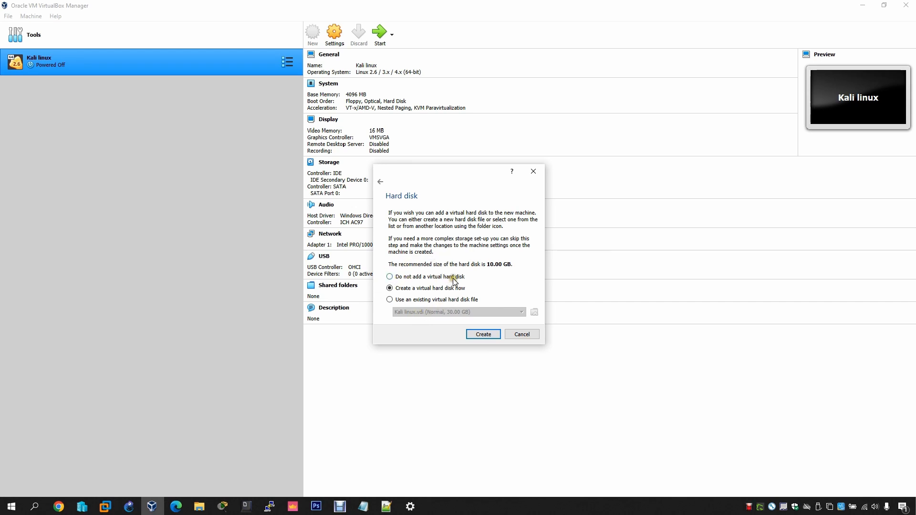
{"action": "left_click", "coordinate": [479, 335]}
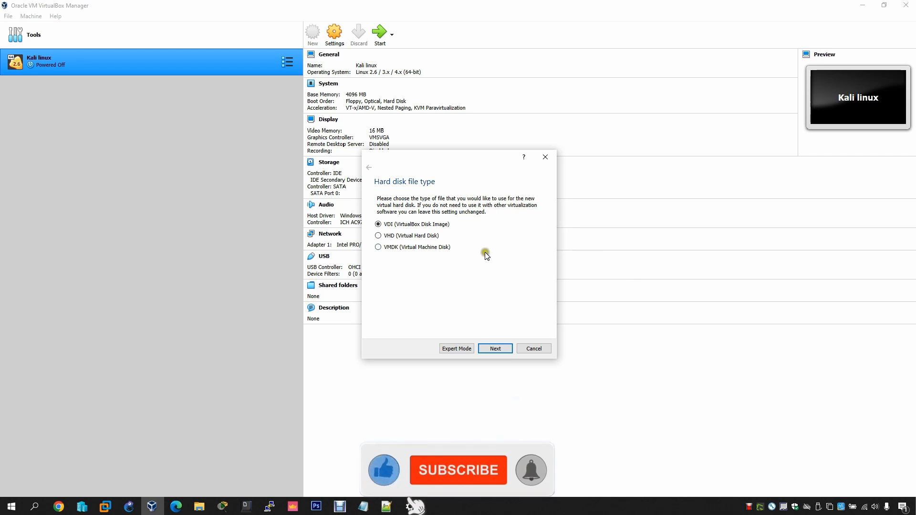
Create the virtual hard disk as a dynamically allocated VDI with a size of 30 GB.
{"action": "left_click", "coordinate": [494, 350]}
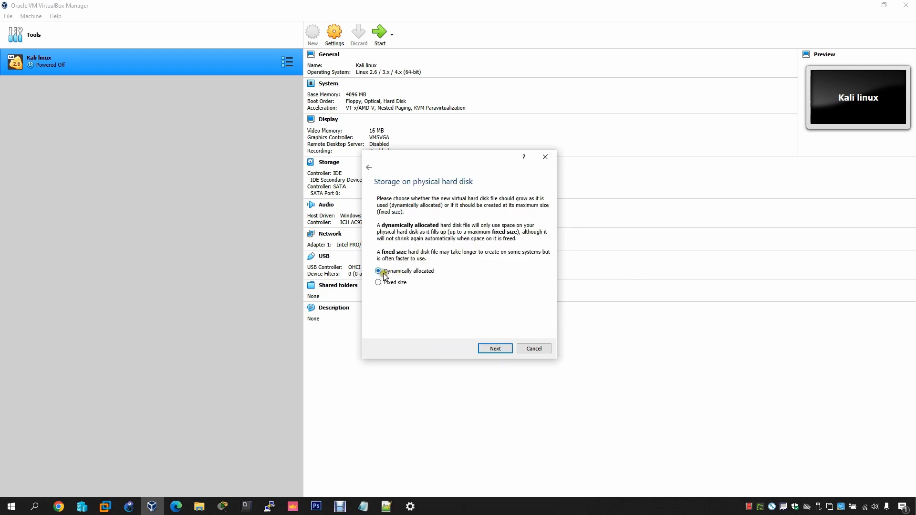
{"action": "left_click", "coordinate": [496, 349]}
{"action": "left_click", "coordinate": [528, 258]}
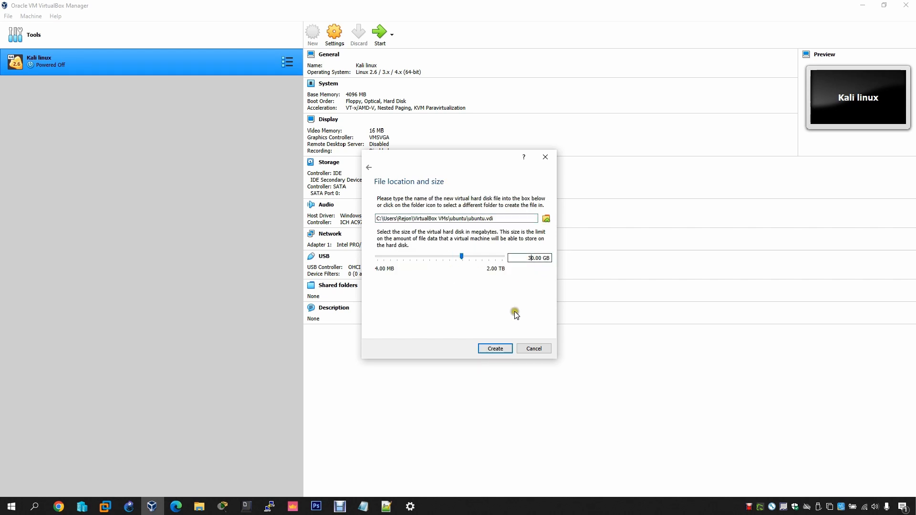
{"action": "left_click", "coordinate": [523, 255]}
{"action": "left_click", "coordinate": [493, 349]}
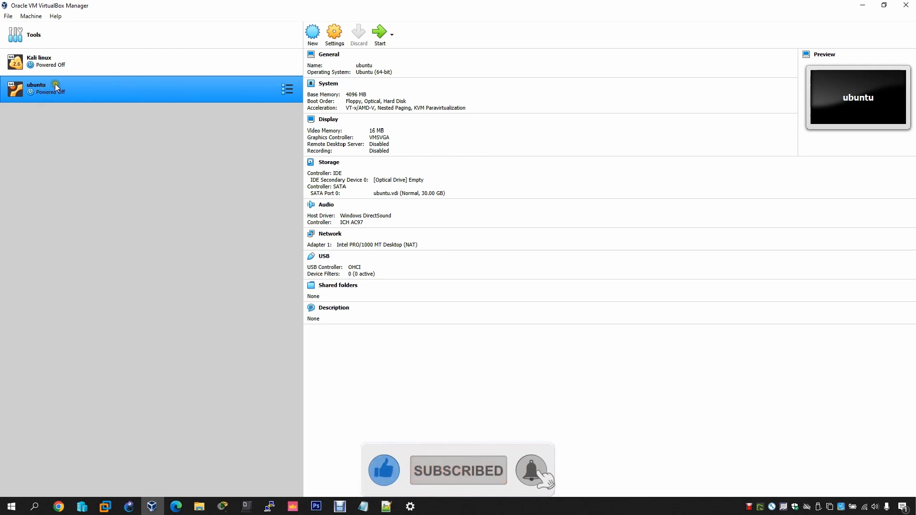
{"action": "left_click", "coordinate": [381, 37]}
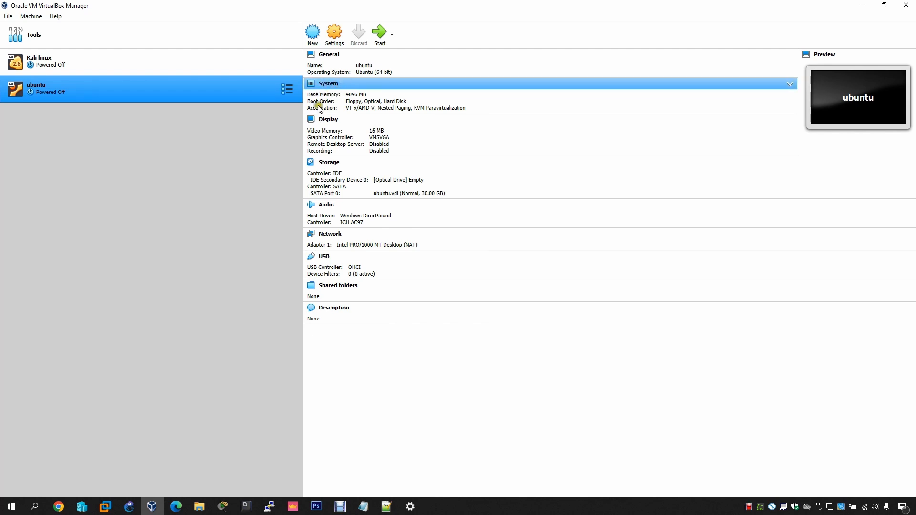
Attach ubuntu-22.04-desktop-amd64.iso from the Downloads folder to the ubuntu machine's empty IDE optical drive and save the settings.
{"action": "left_click", "coordinate": [334, 35]}
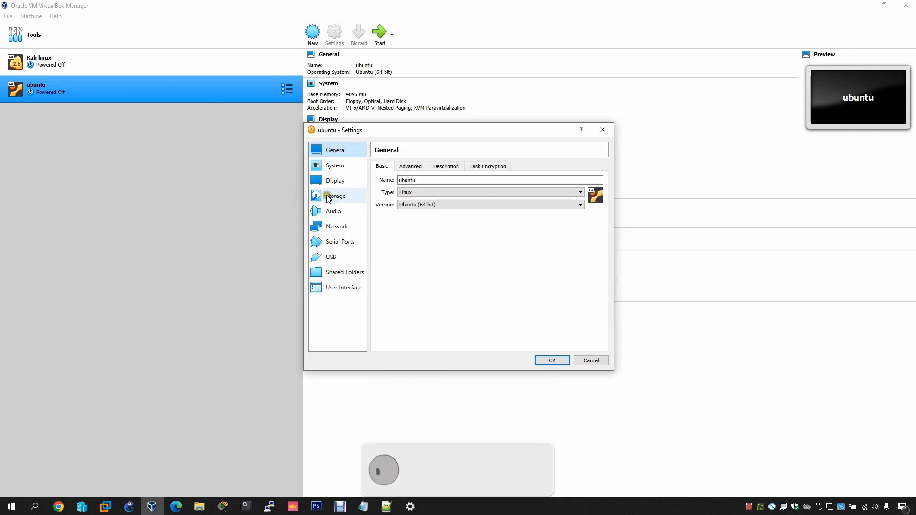
{"action": "left_click", "coordinate": [330, 196]}
{"action": "left_click", "coordinate": [401, 188]}
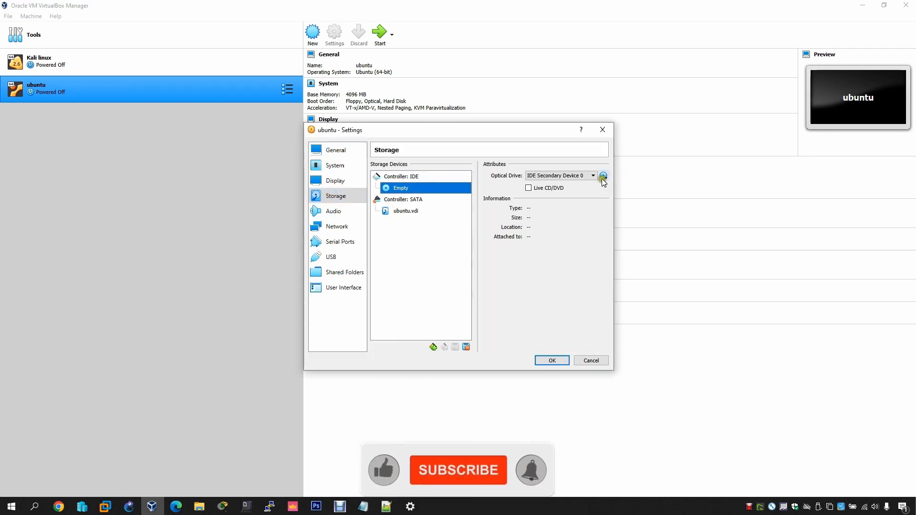
{"action": "left_click", "coordinate": [604, 175]}
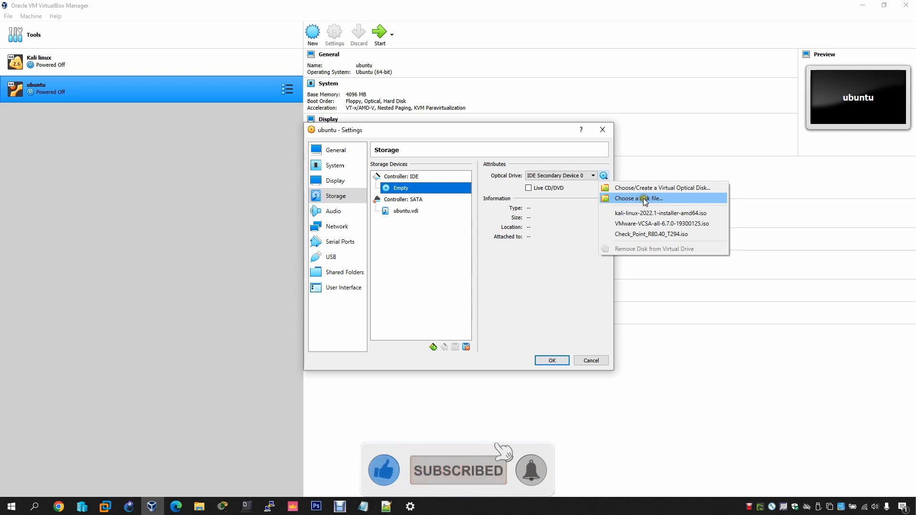
{"action": "left_click", "coordinate": [664, 197]}
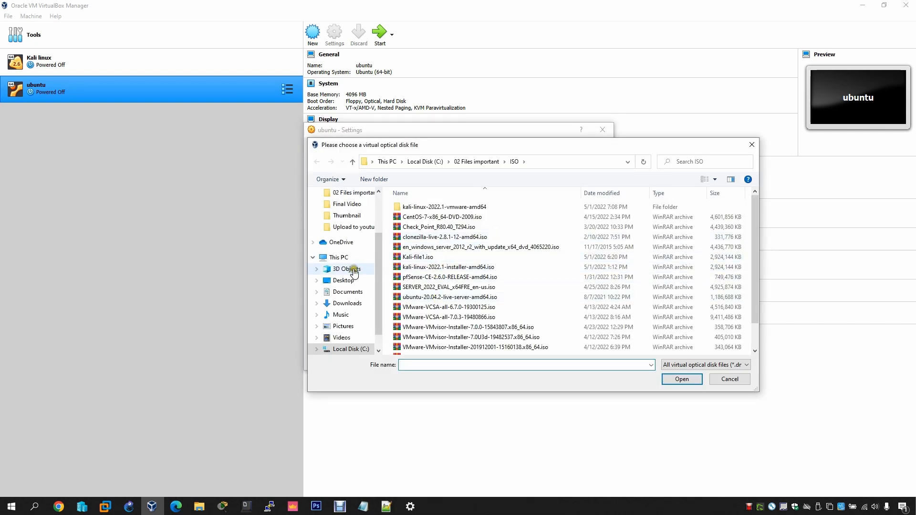
{"action": "left_click", "coordinate": [368, 304]}
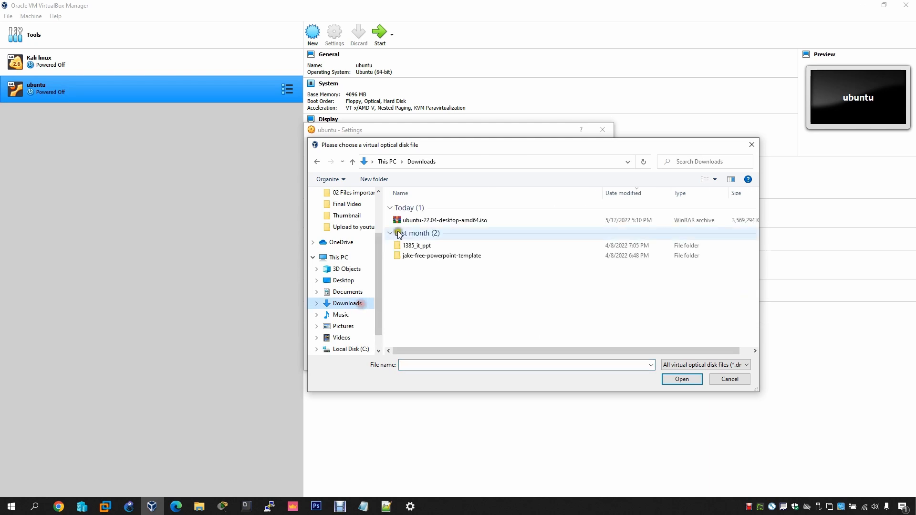
{"action": "left_click", "coordinate": [415, 220]}
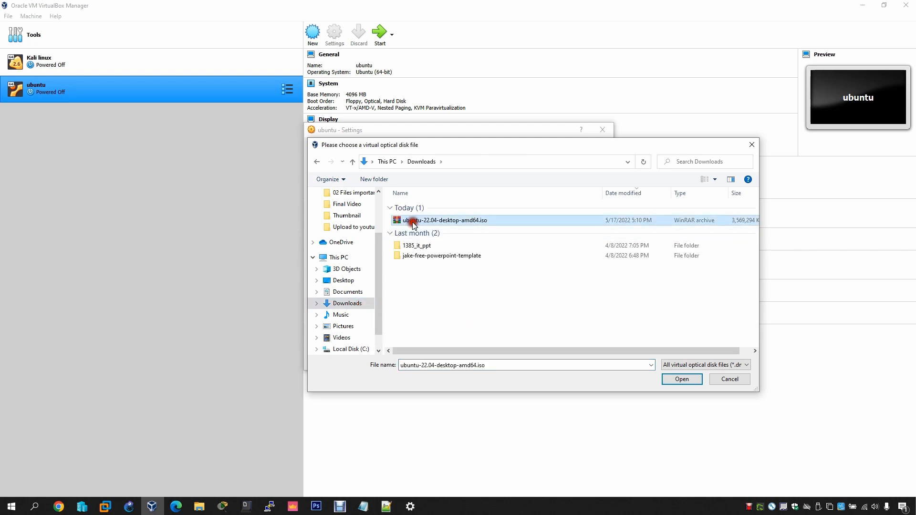
{"action": "left_click", "coordinate": [669, 380]}
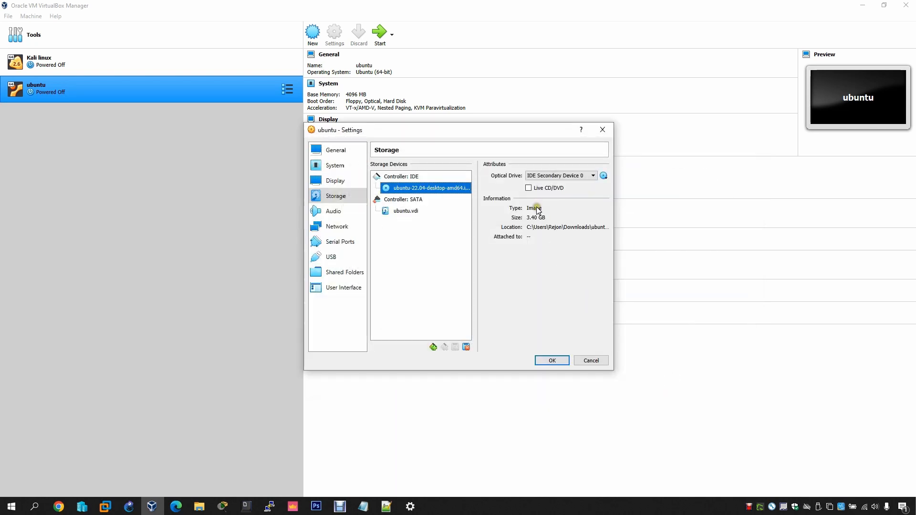
{"action": "left_click", "coordinate": [552, 361]}
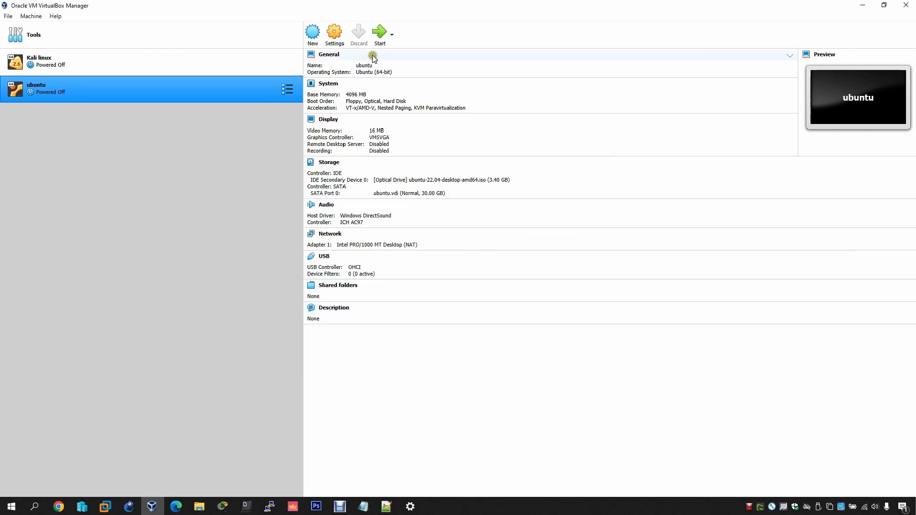
Start the ubuntu machine, boot the Try or Install Ubuntu entry and choose to install Ubuntu in English.
{"action": "left_click", "coordinate": [380, 34]}
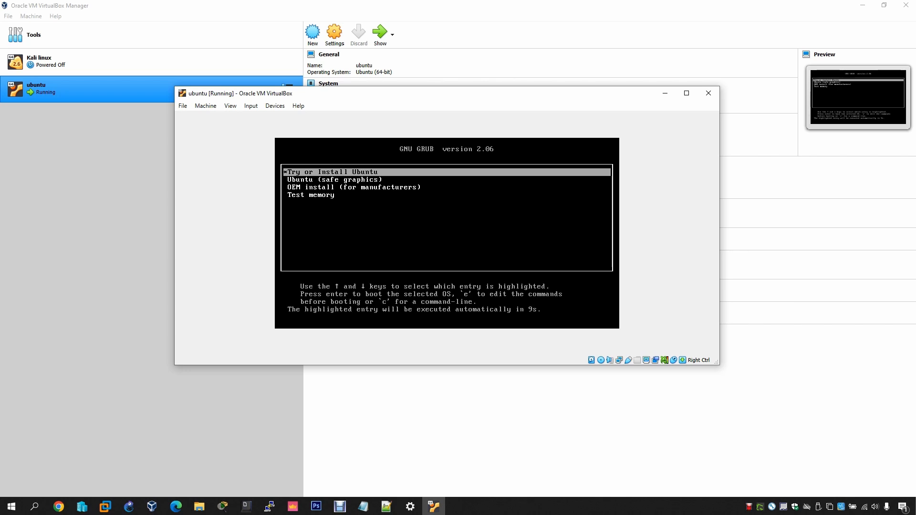
{"action": "key", "text": "Return"}
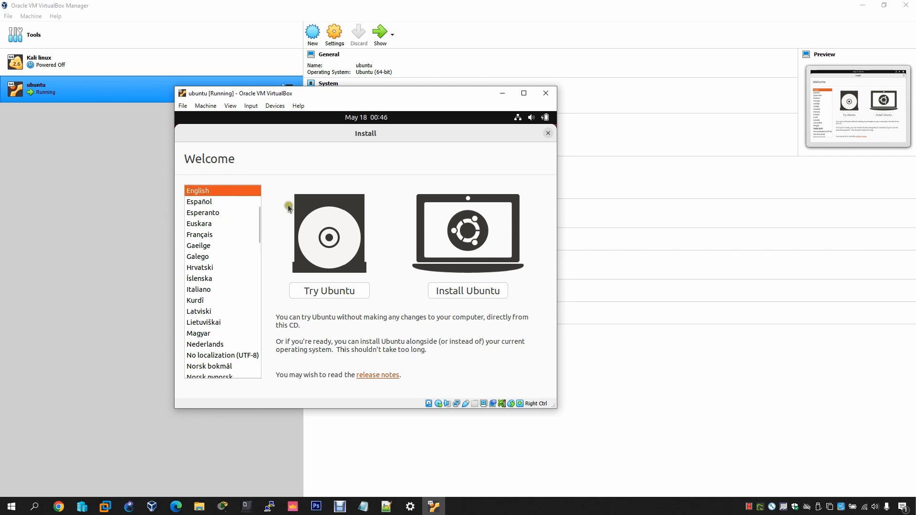
{"action": "left_click", "coordinate": [454, 293]}
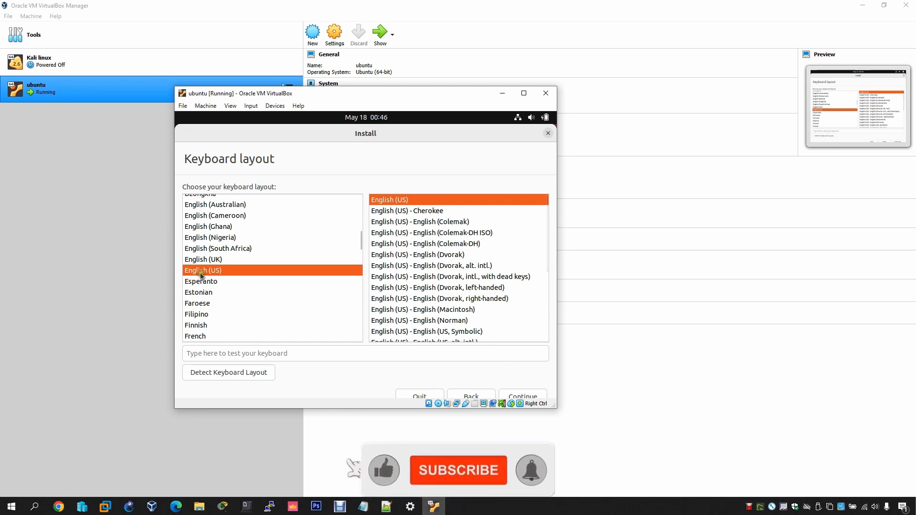
Accept the English (US) keyboard layout and continue with a normal installation that downloads updates while installing.
{"action": "left_click", "coordinate": [525, 396]}
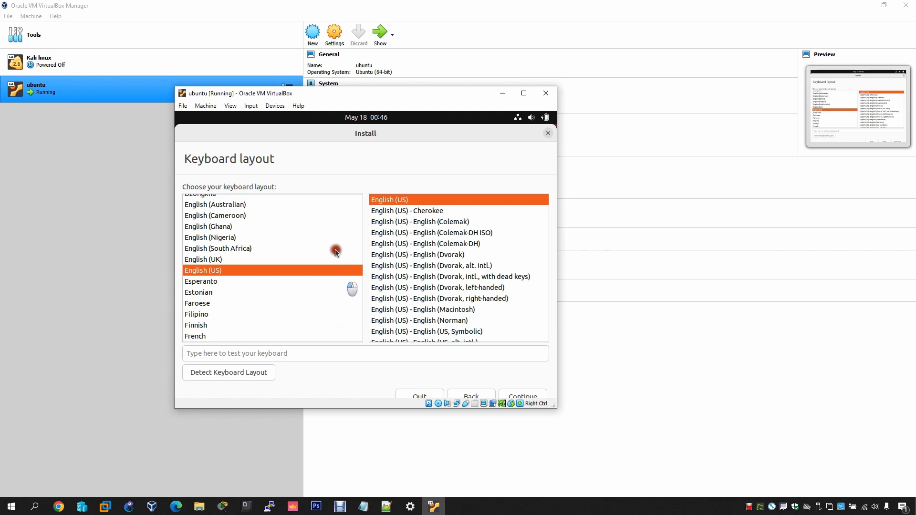
{"action": "left_click", "coordinate": [522, 395]}
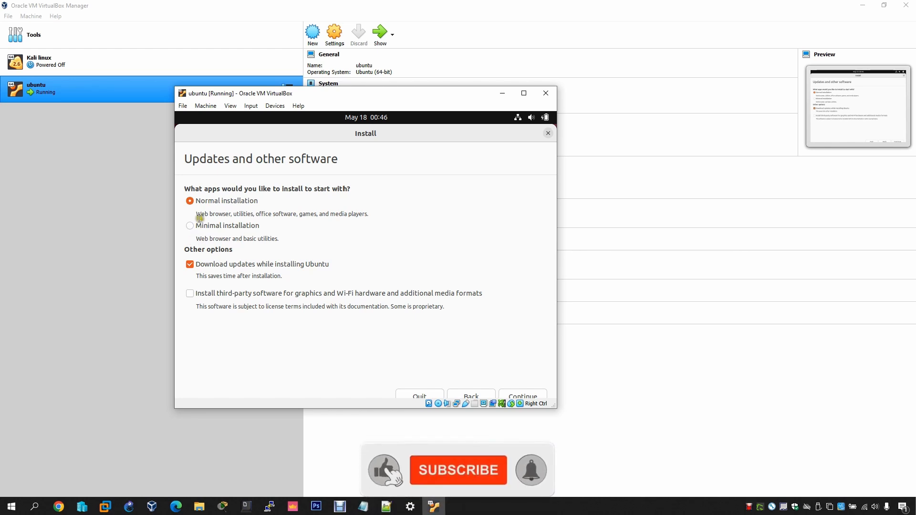
{"action": "left_click", "coordinate": [202, 201]}
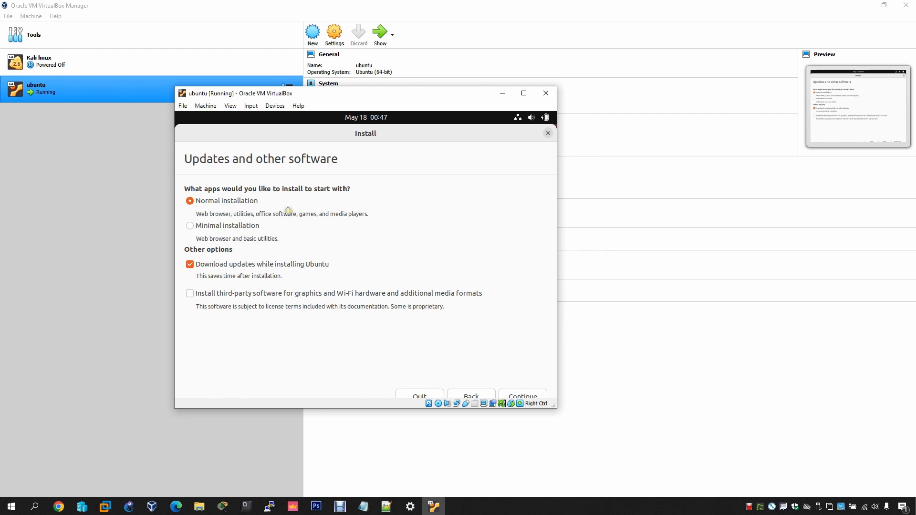
{"action": "left_click_drag", "start_coordinate": [289, 211], "coordinate": [356, 212]}
{"action": "left_click", "coordinate": [531, 396]}
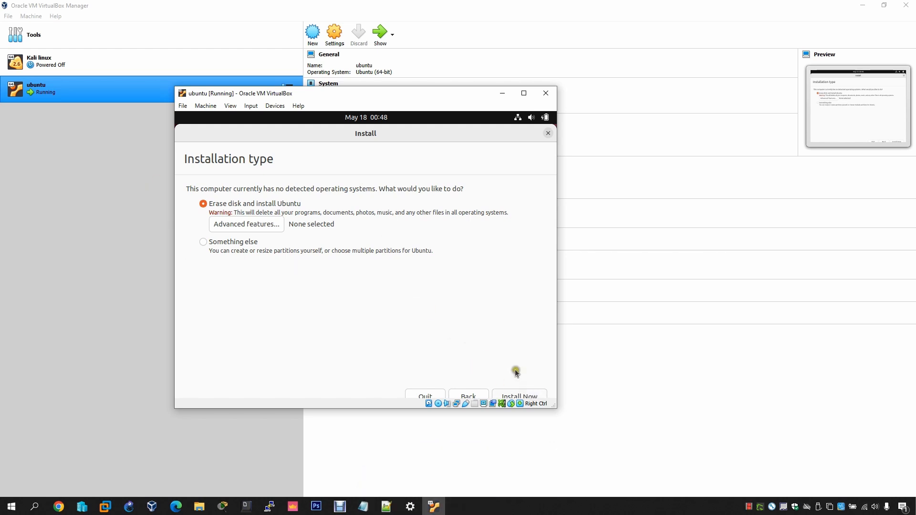
Begin the installation with Erase disk and install Ubuntu and confirm writing the partition changes to the disk.
{"action": "left_click", "coordinate": [523, 394]}
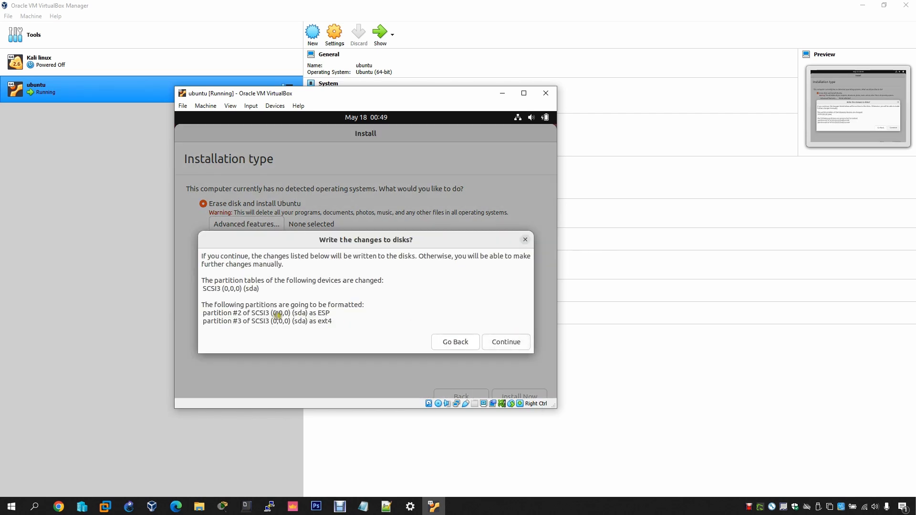
{"action": "left_click_drag", "start_coordinate": [204, 311], "coordinate": [337, 323]}
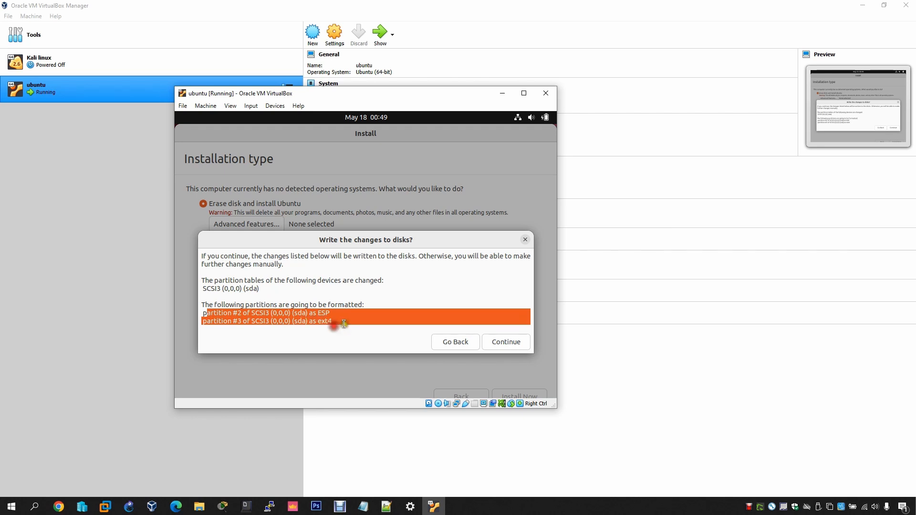
{"action": "left_click", "coordinate": [341, 324]}
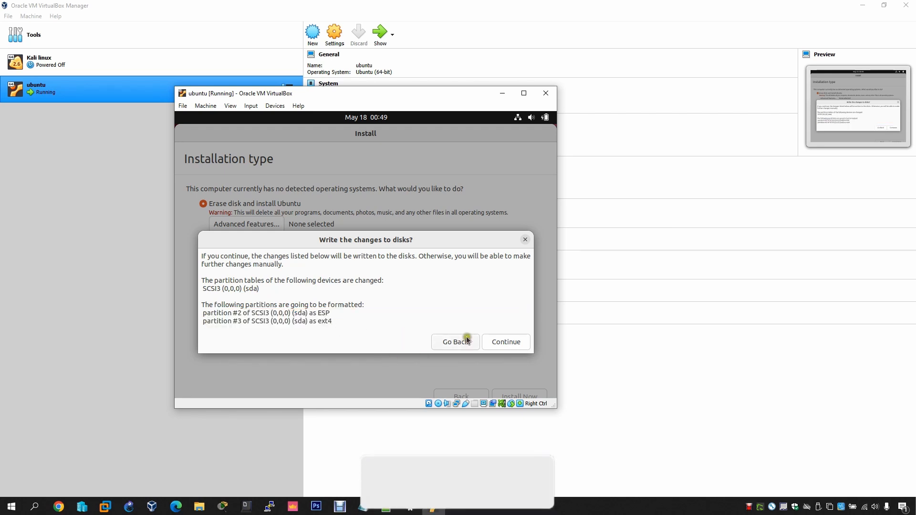
{"action": "left_click", "coordinate": [507, 343]}
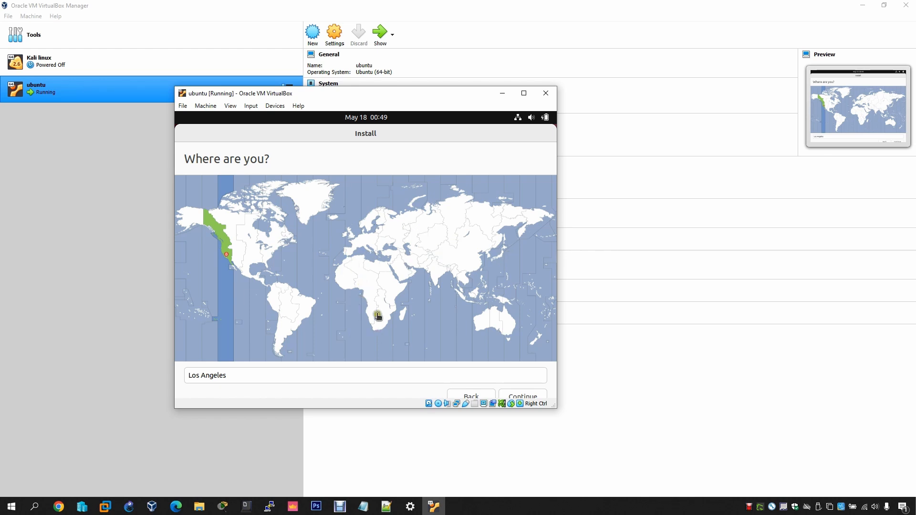
Set the location on the time zone map to Los Angeles and continue to the user details.
{"action": "left_click", "coordinate": [367, 280]}
{"action": "left_click", "coordinate": [405, 261]}
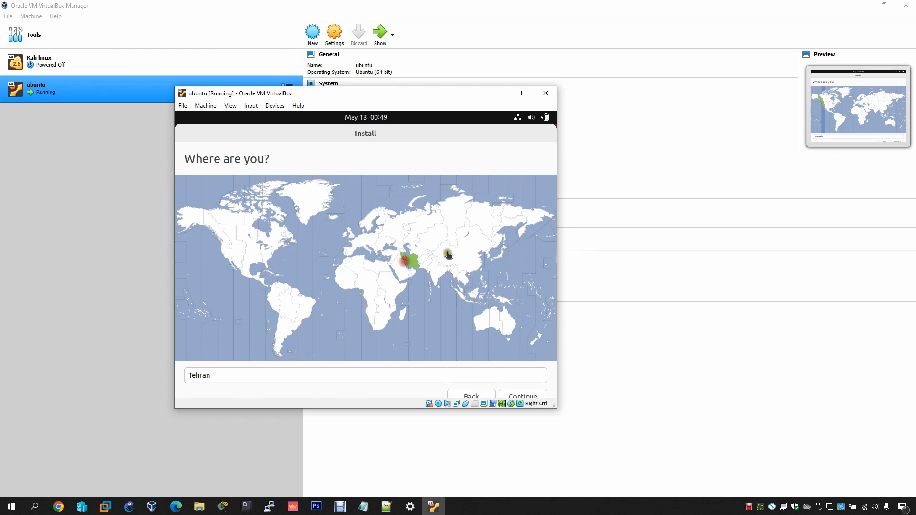
{"action": "left_click", "coordinate": [465, 250]}
{"action": "left_click", "coordinate": [371, 232]}
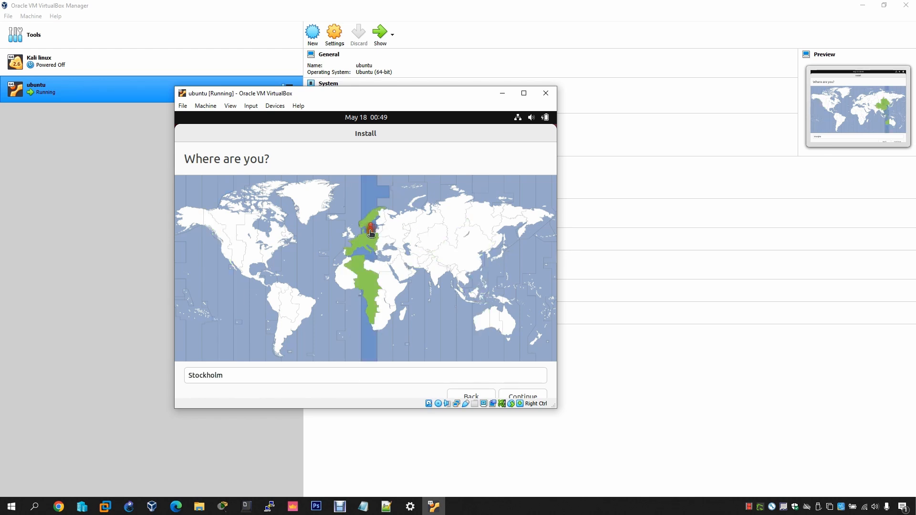
{"action": "left_click", "coordinate": [225, 250]}
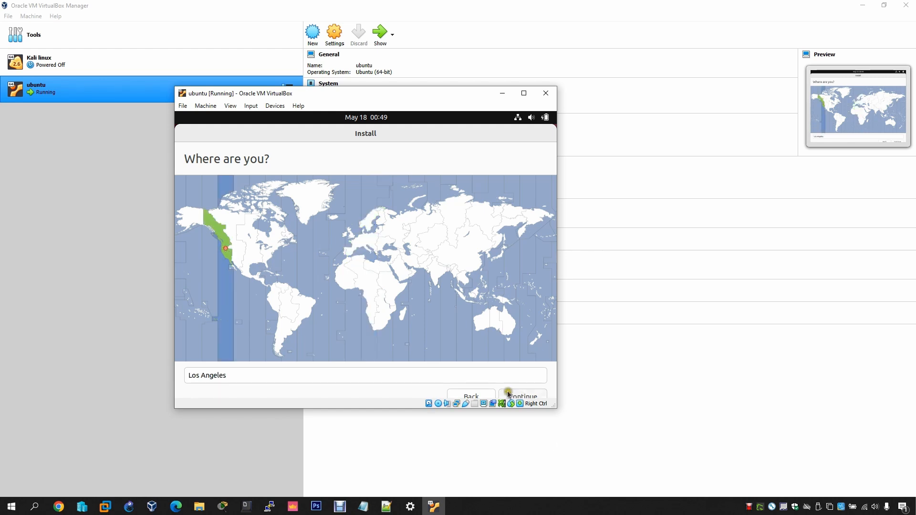
{"action": "left_click", "coordinate": [526, 396]}
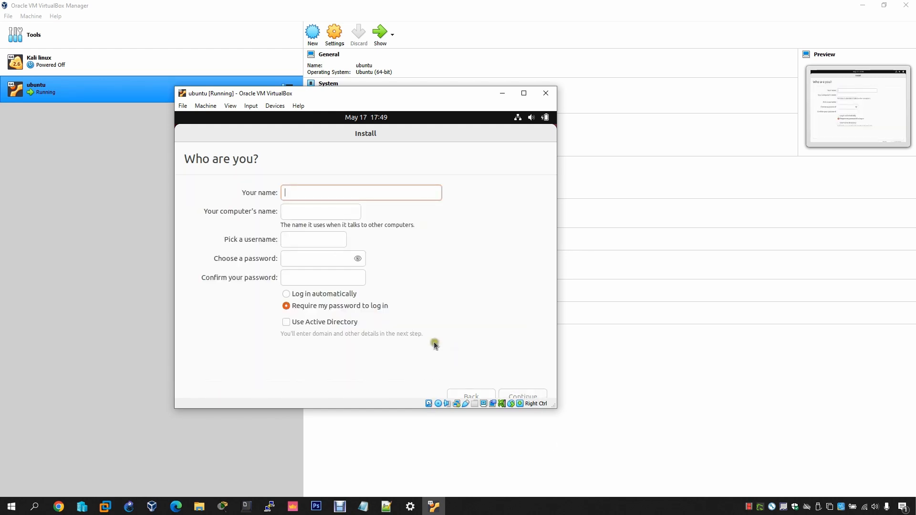
Enter the account holder's full name in the installer's user details.
{"action": "left_click", "coordinate": [364, 194]}
{"action": "type", "text": "Sp"}
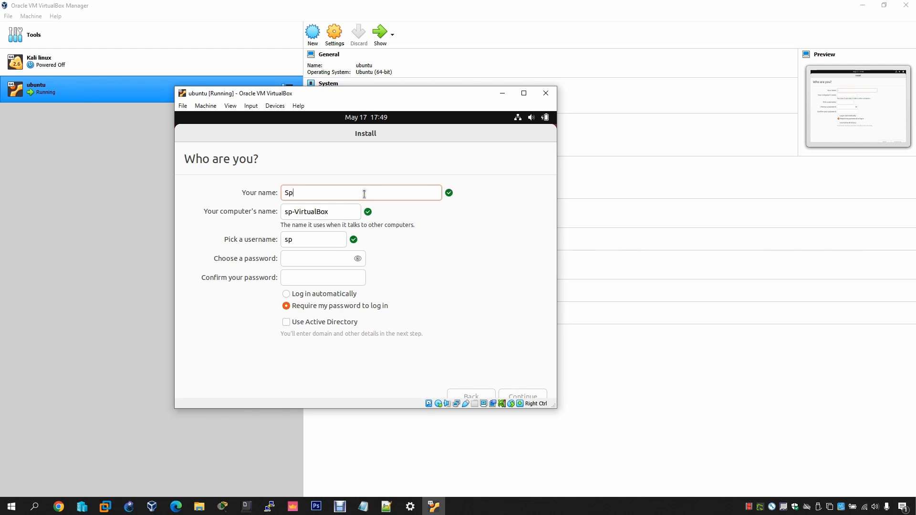
{"action": "key", "text": "BackSpace"}
{"action": "key", "text": "BackSpace"}
{"action": "type", "text": "spy"}
{"action": "key", "text": "BackSpace"}
{"action": "type", "text": "S"}
{"action": "key", "text": "Tab"}
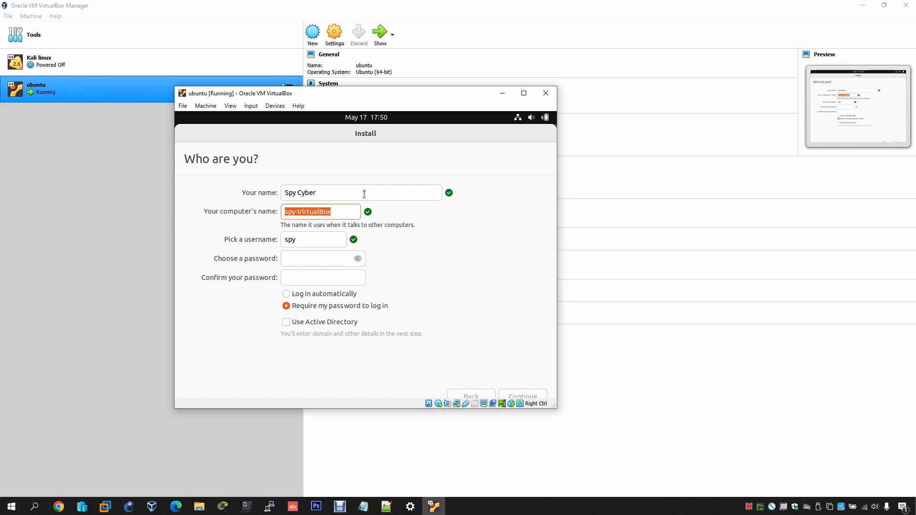
Set the computer's name to spy-cyber and the username to spy_cyber.
{"action": "left_click_drag", "start_coordinate": [298, 211], "coordinate": [367, 209]}
{"action": "type", "text": "cyber"}
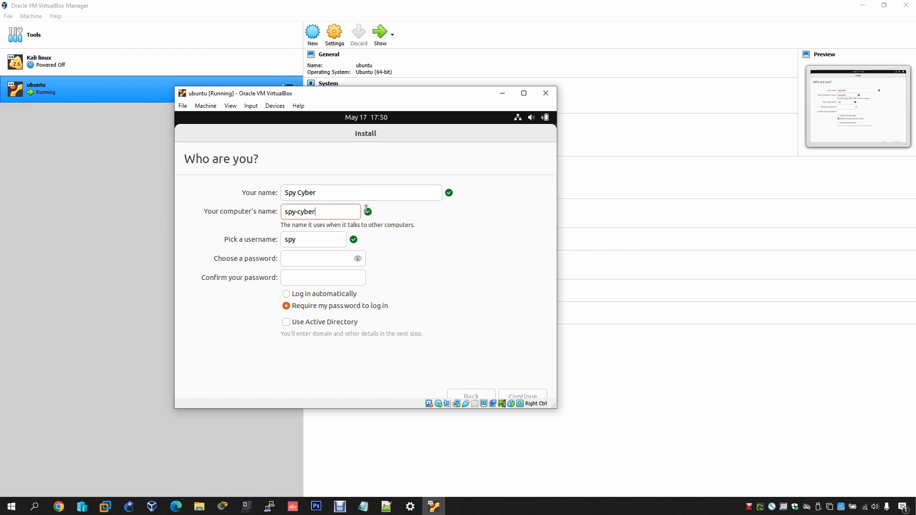
{"action": "key", "text": "Tab"}
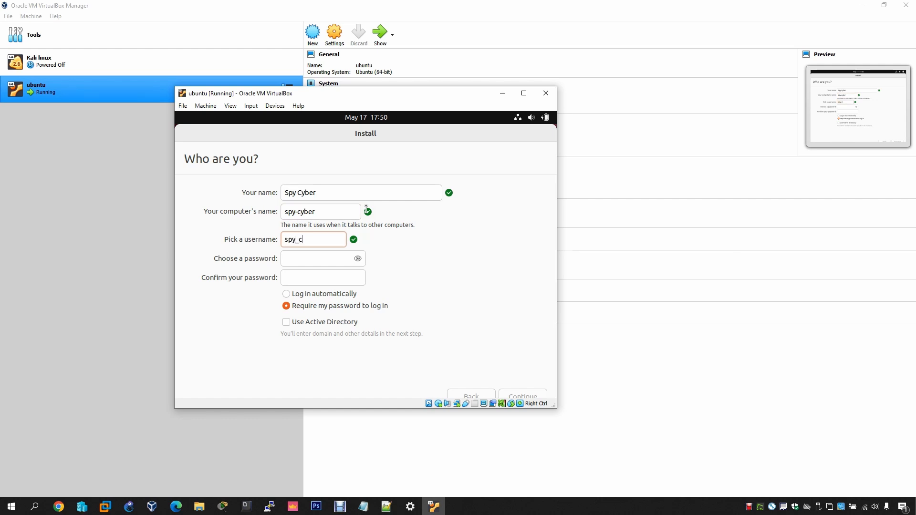
{"action": "key", "text": "Tab"}
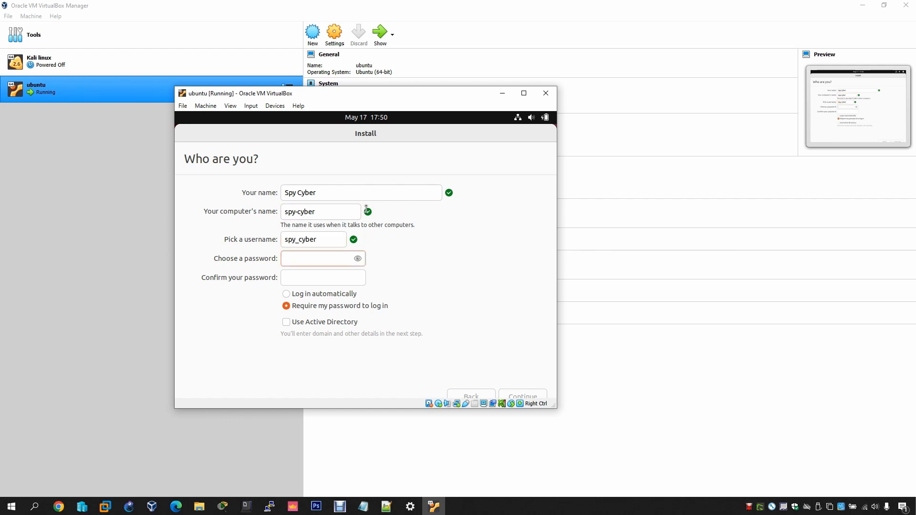
{"action": "left_click_drag", "start_coordinate": [333, 240], "coordinate": [266, 240]}
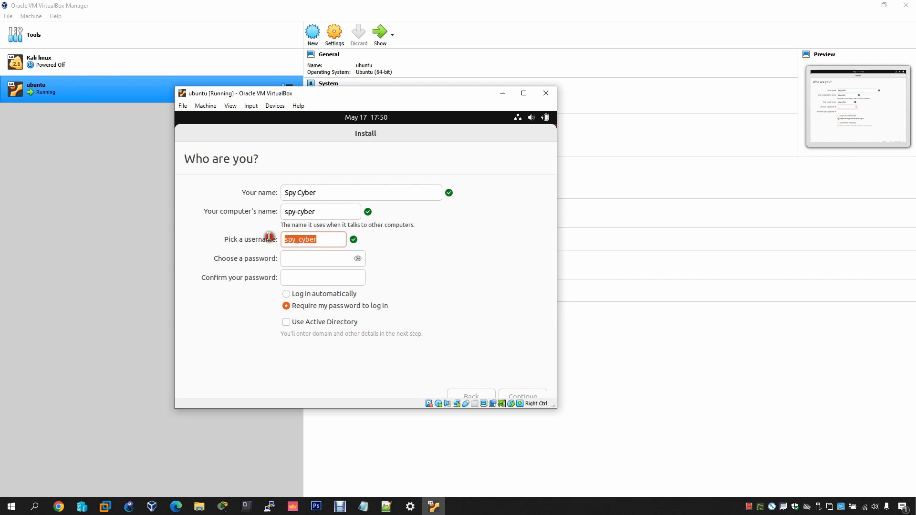
Enter the account password for the new Ubuntu user and repeat it in the confirmation field.
{"action": "left_click", "coordinate": [294, 257]}
{"action": "type", "text": "sp"}
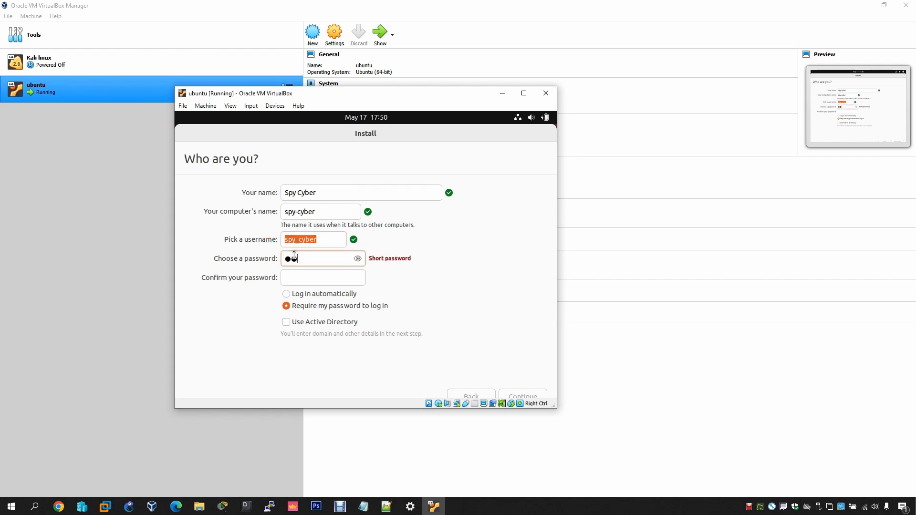
{"action": "key", "text": "BackSpace"}
{"action": "key", "text": "BackSpace"}
{"action": "type", "text": "spy●●●●●"}
{"action": "key", "text": "Tab"}
{"action": "type", "text": "●●"}
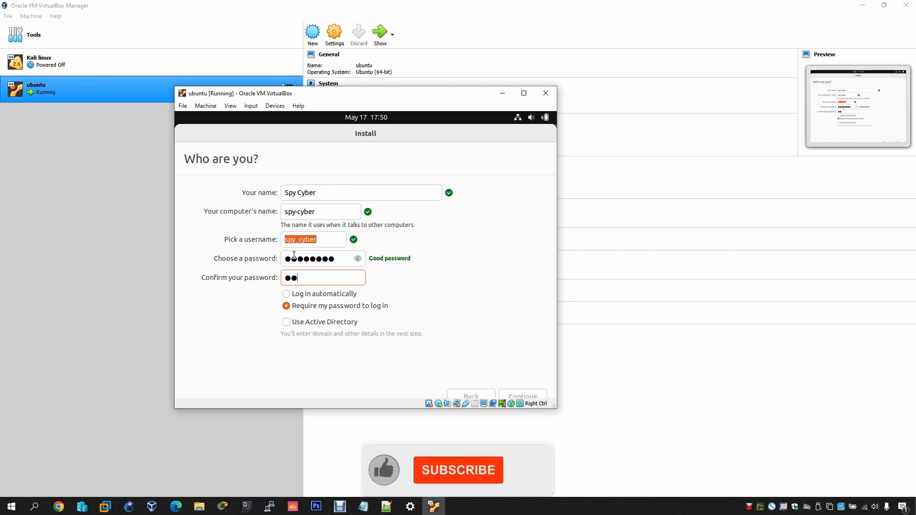
{"action": "type", "text": "●●●●●●"}
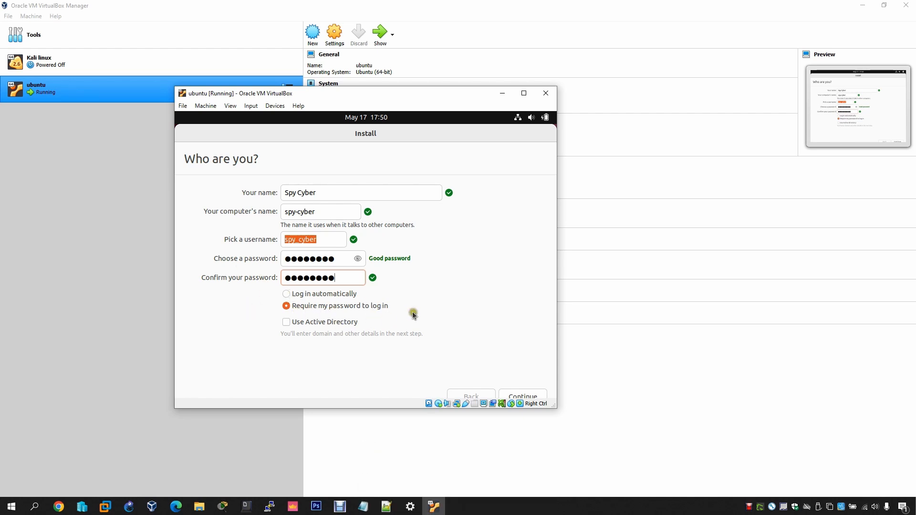
Keep the option to require the password to log in and continue with the installation.
{"action": "left_click", "coordinate": [286, 294]}
{"action": "left_click", "coordinate": [286, 306]}
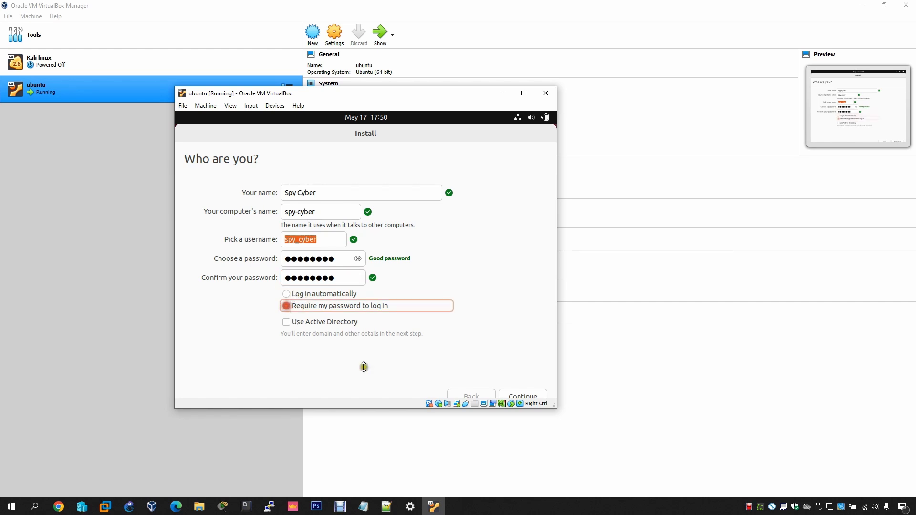
{"action": "left_click", "coordinate": [524, 396]}
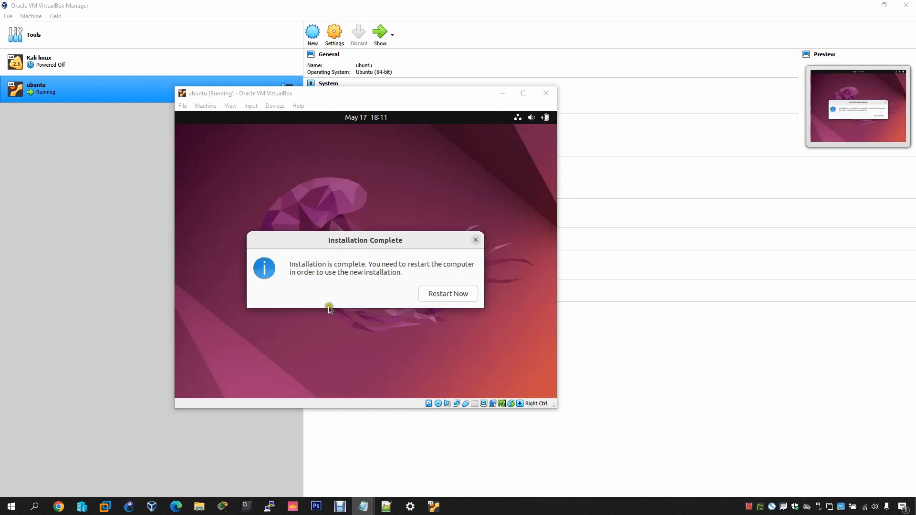
Restart the virtual machine to use the new installation and maximize its window during the reboot.
{"action": "left_click", "coordinate": [436, 293]}
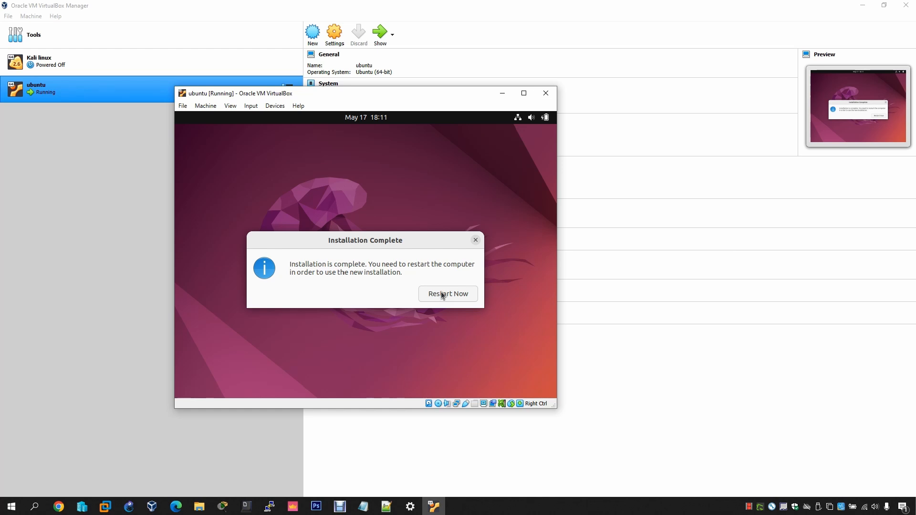
{"action": "left_click", "coordinate": [523, 93]}
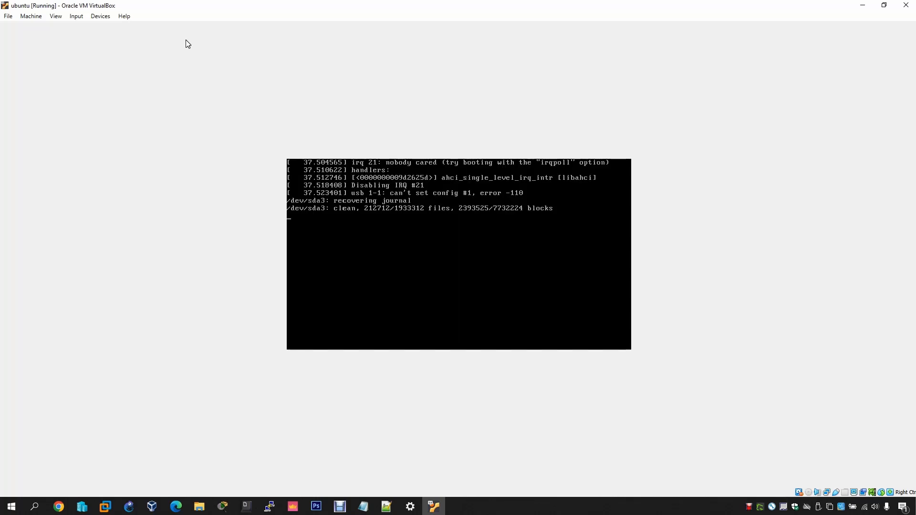
{"action": "left_click", "coordinate": [76, 16]}
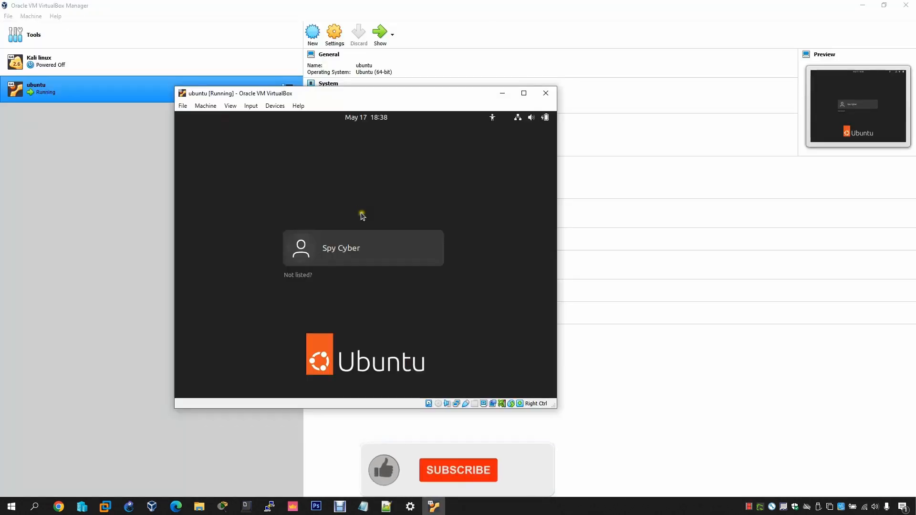
Log in to the created Ubuntu user account with the account password.
{"action": "left_click", "coordinate": [364, 249]}
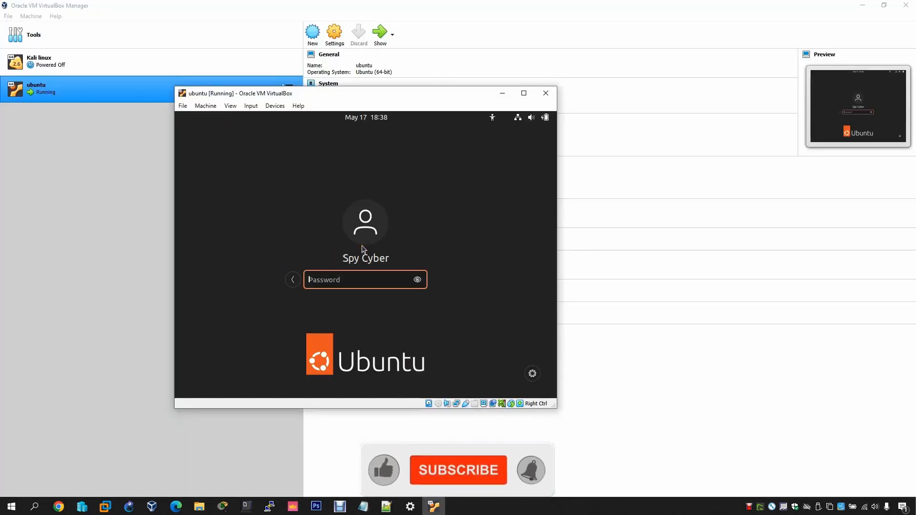
{"action": "type", "text": "*******"}
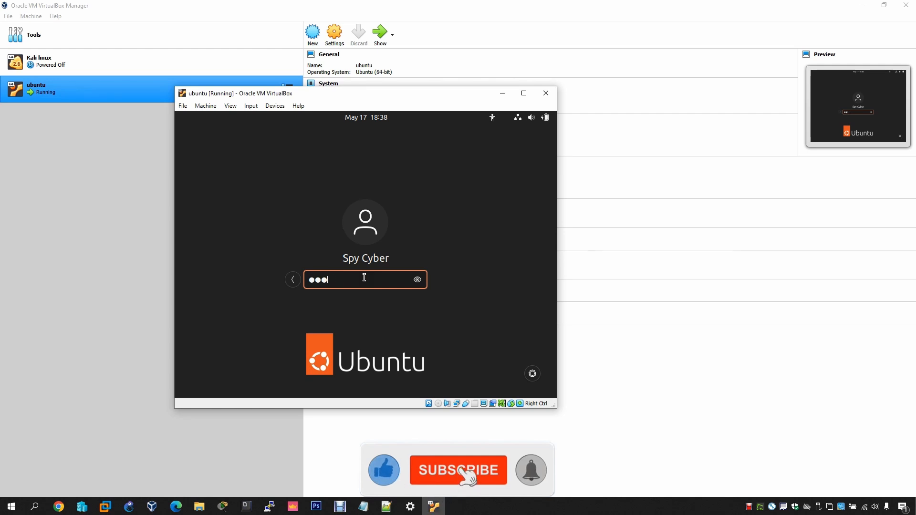
{"action": "type", "text": "*"}
{"action": "key", "text": "Return"}
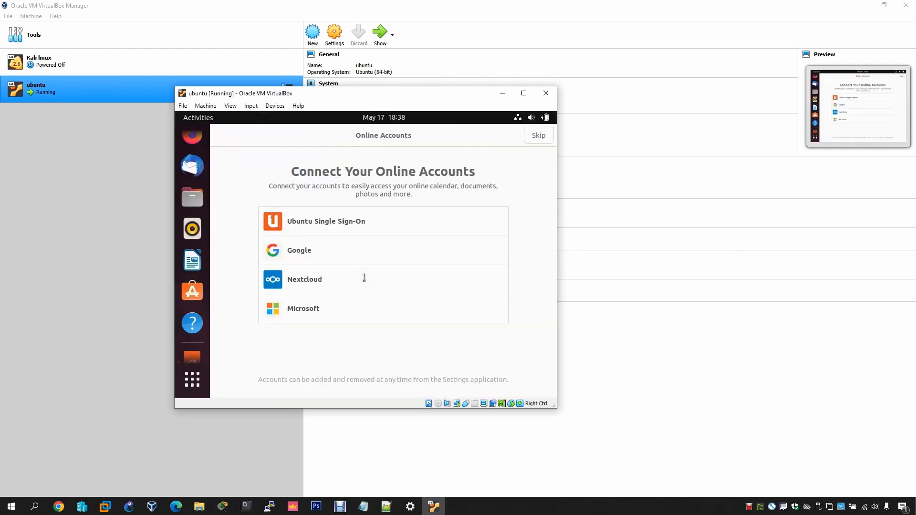
Complete the Ubuntu welcome setup, skipping online accounts, declining to send system info and leaving Location Services off.
{"action": "left_click", "coordinate": [532, 135]}
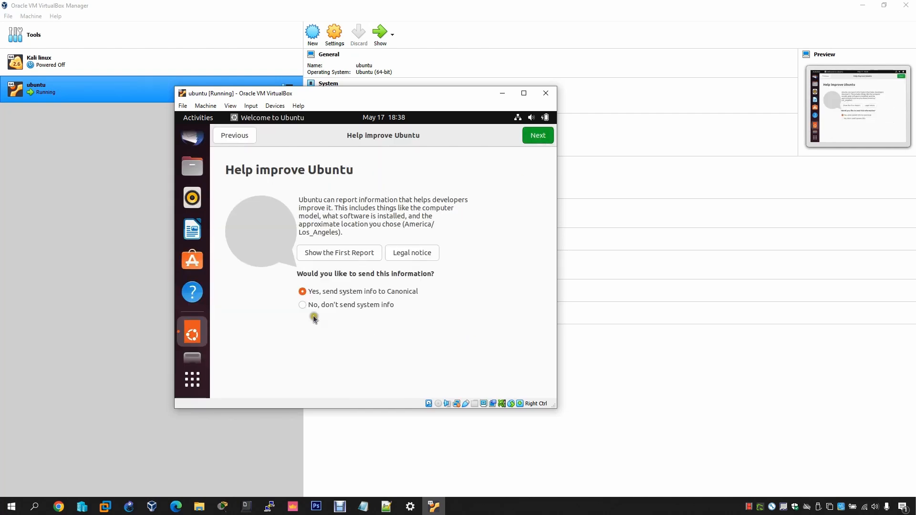
{"action": "left_click", "coordinate": [330, 305]}
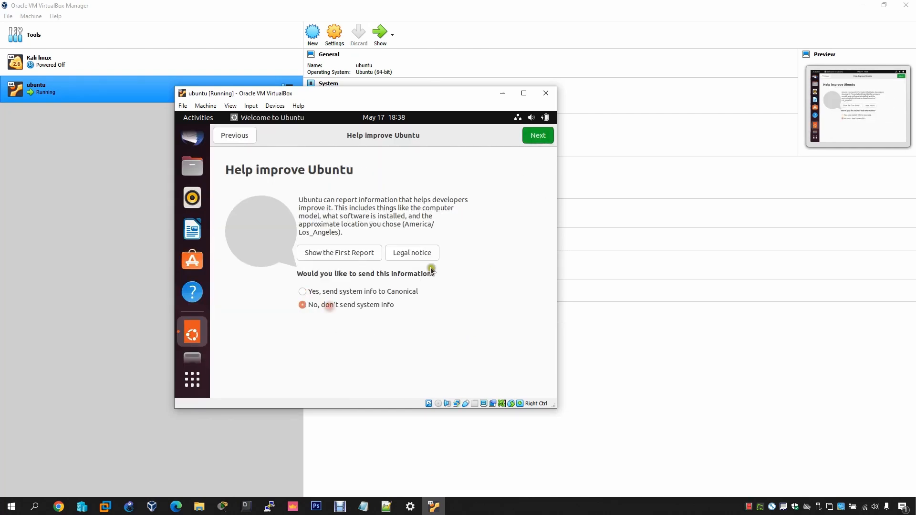
{"action": "left_click", "coordinate": [537, 137]}
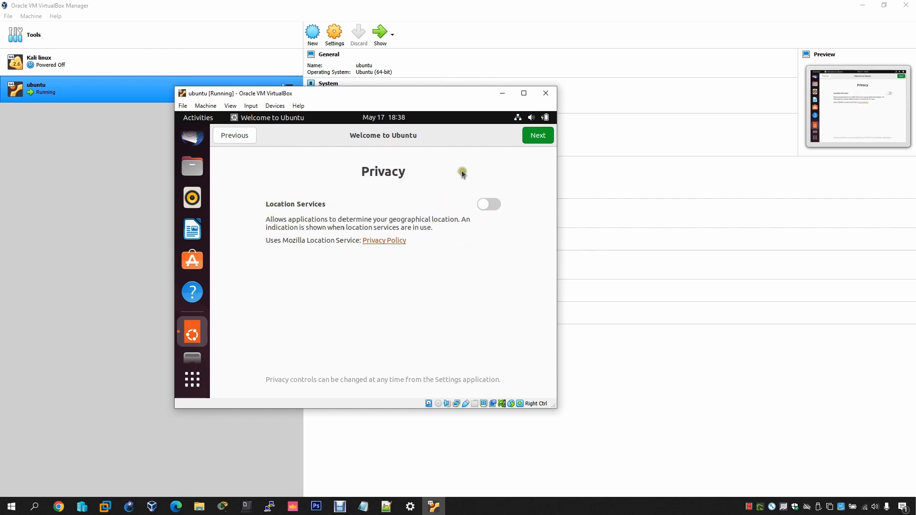
{"action": "left_click", "coordinate": [542, 138]}
{"action": "left_click", "coordinate": [540, 136]}
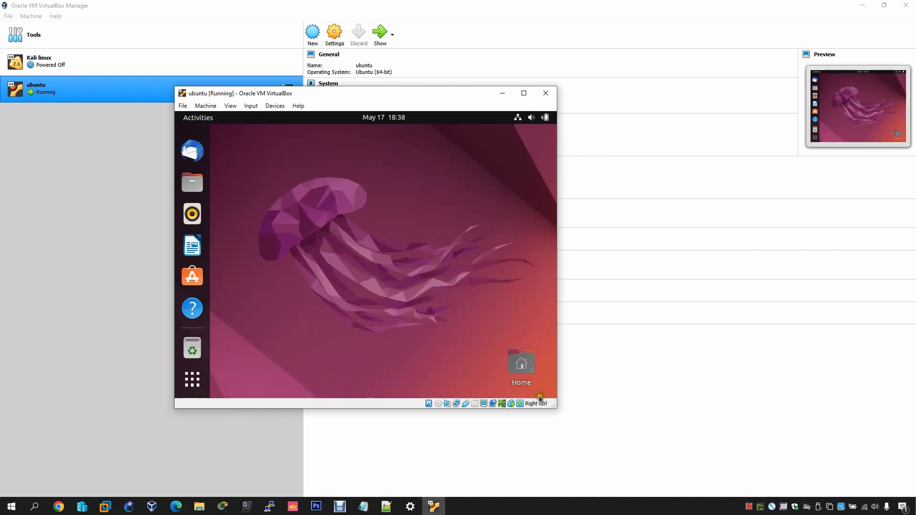
Maximize the running ubuntu virtual machine's window.
{"action": "left_click", "coordinate": [536, 395]}
{"action": "left_click", "coordinate": [519, 94]}
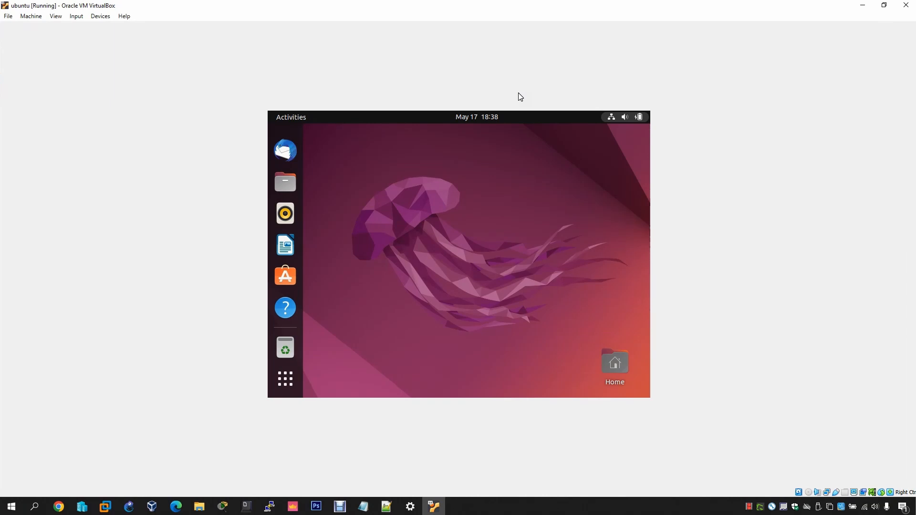